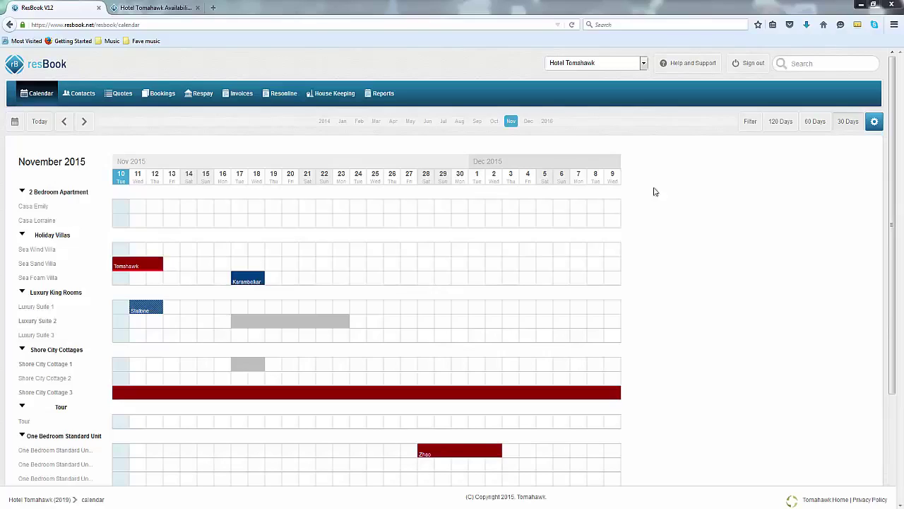
Open the full list of bookings.
mouse_move(161, 93)
left_click(163, 122)
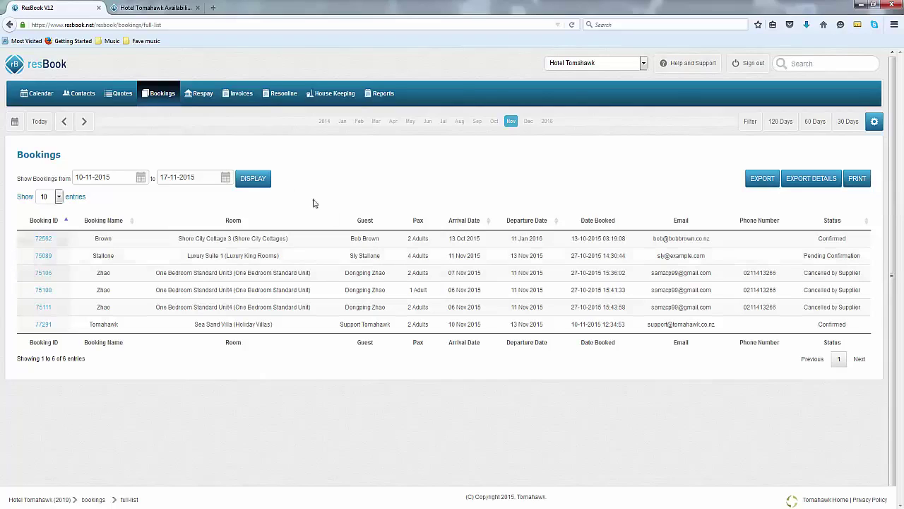
Open a new booking form, look through the available house options, and close the form without saving.
mouse_move(166, 93)
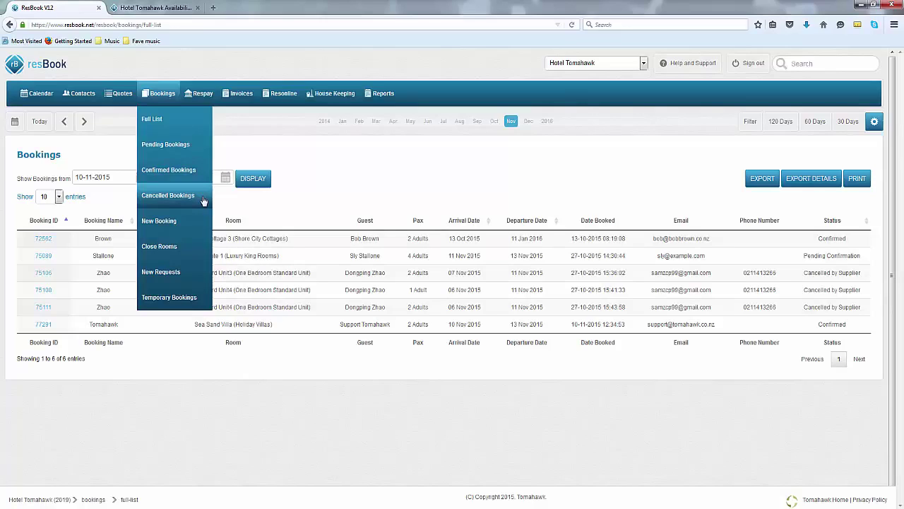
left_click(174, 224)
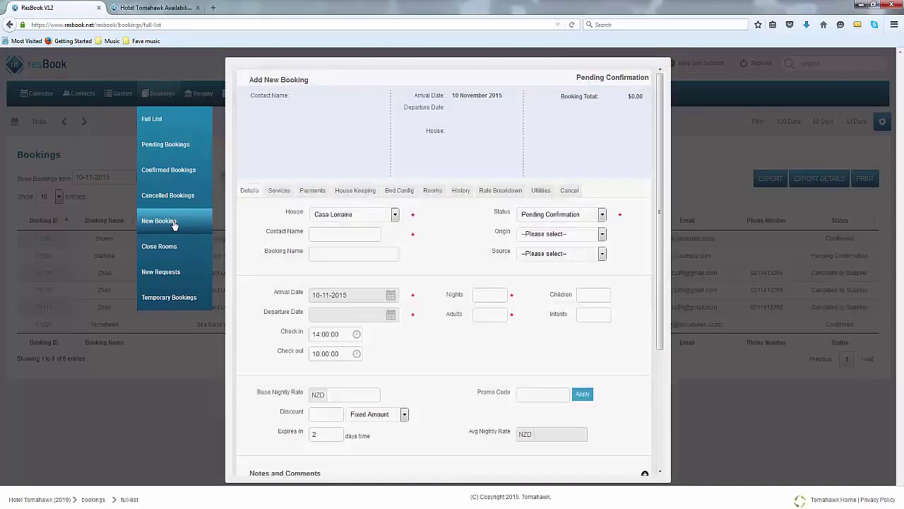
left_click(395, 216)
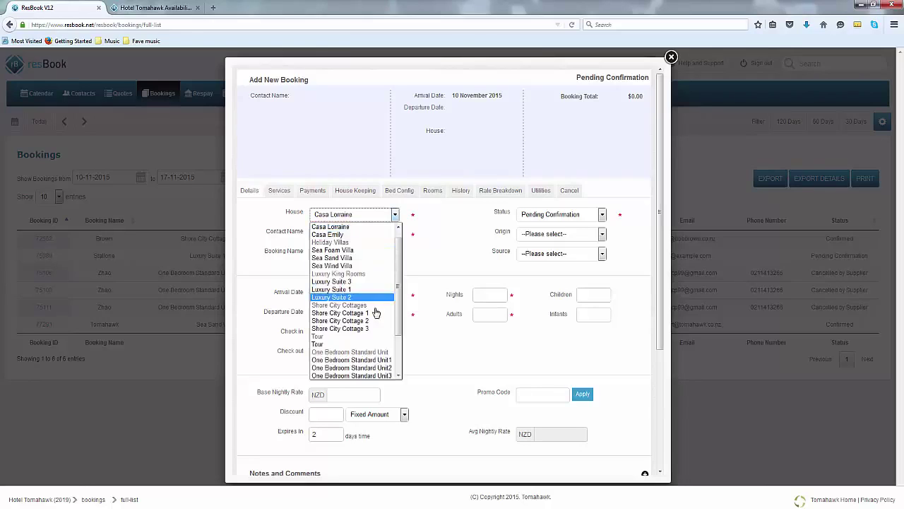
left_click(439, 255)
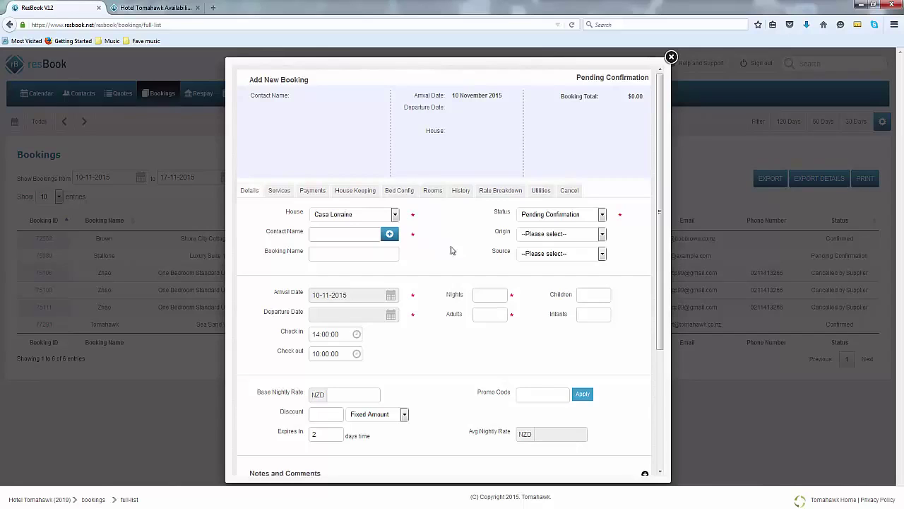
left_click(672, 57)
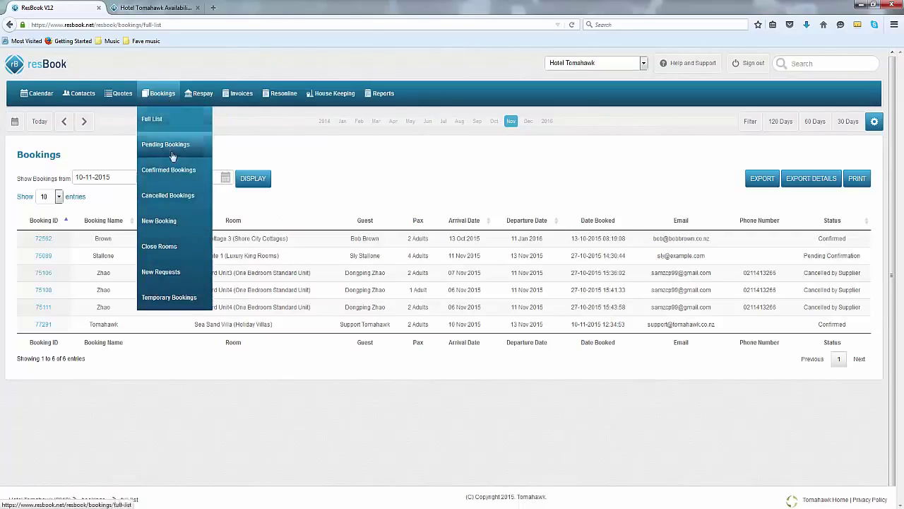
On the room closing page, clear all selected stock units and select only Casa Emily and Casa Lorraine.
left_click(160, 246)
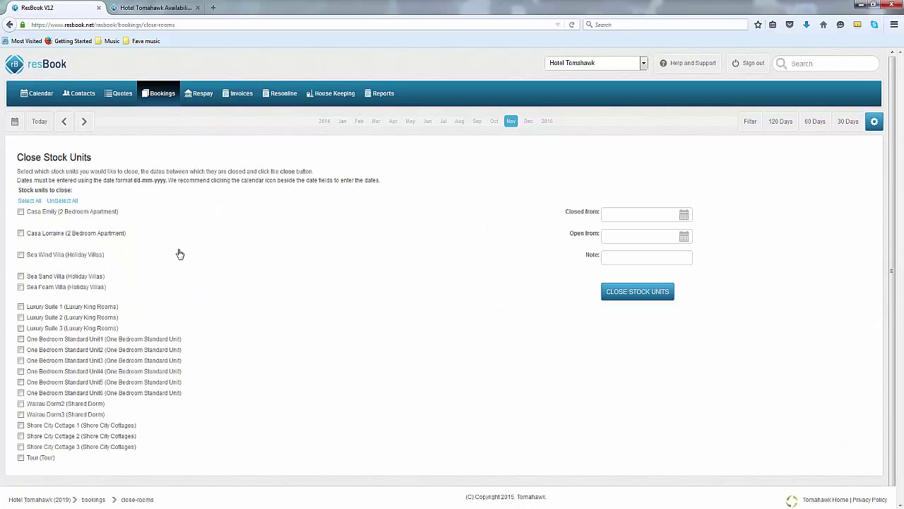
scroll(170, 253, "down", 1)
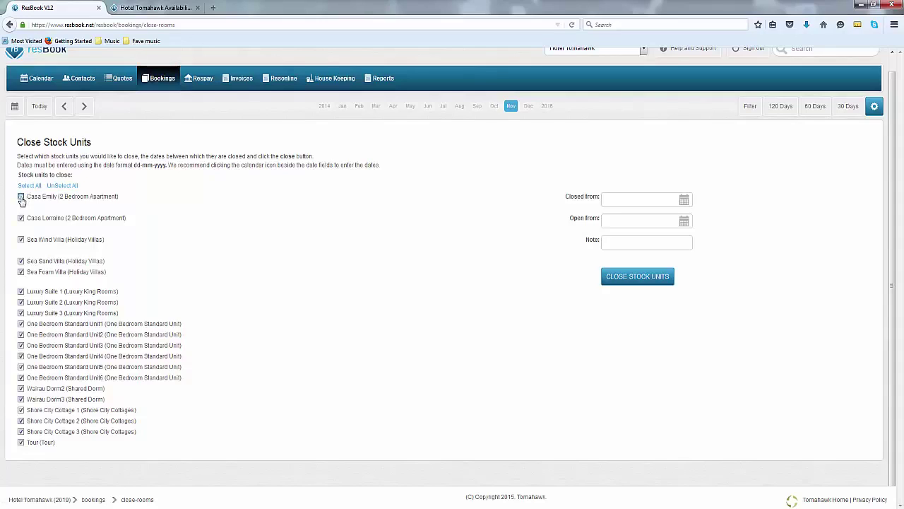
left_click(62, 185)
left_click(20, 197)
left_click(20, 217)
Close the selected stock units from 10-11-2015, with 13-11-2015 as the date they open again.
left_click(682, 202)
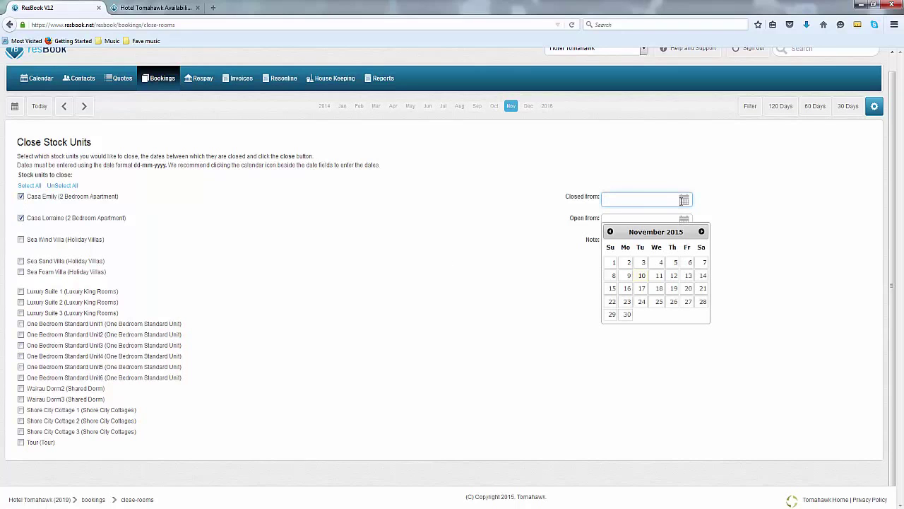
left_click(641, 275)
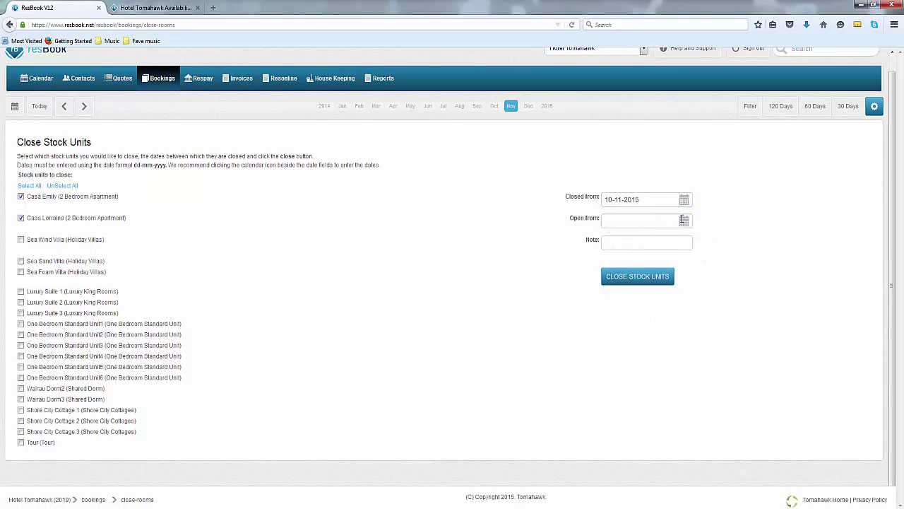
left_click(683, 221)
left_click(690, 300)
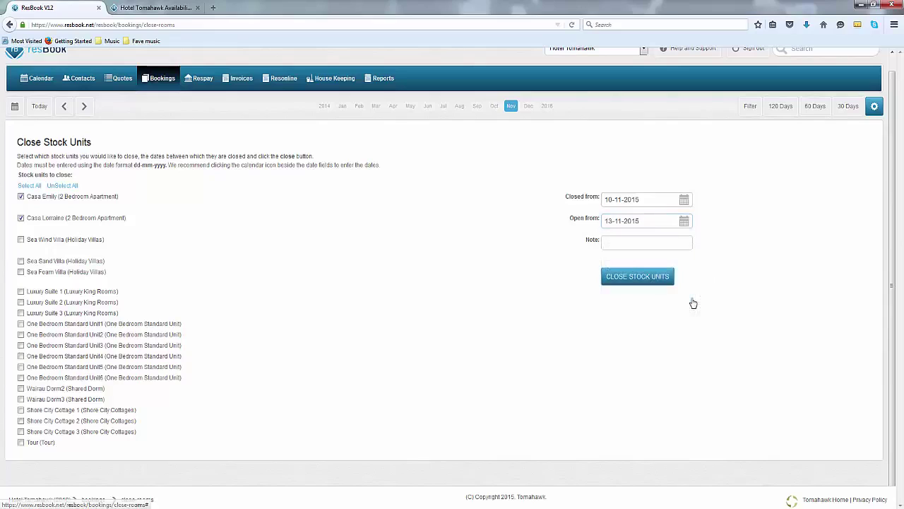
left_click(626, 285)
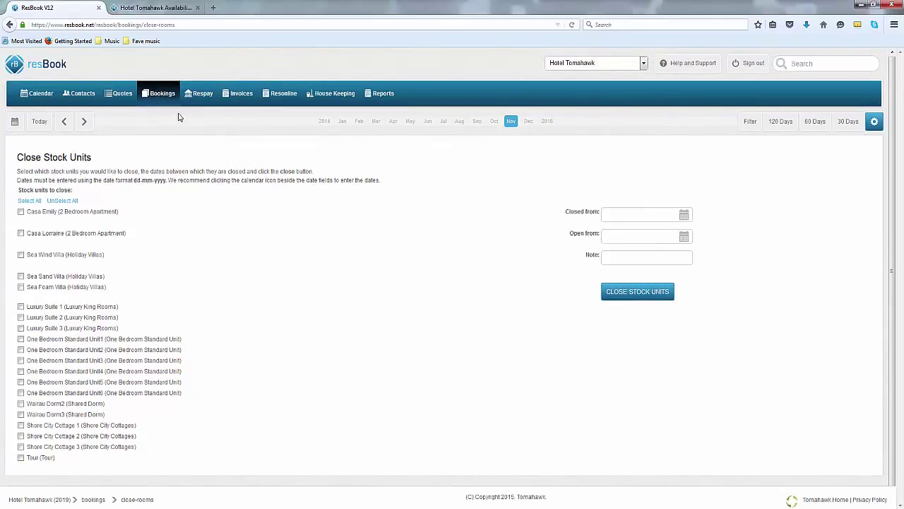
List the new booking requests from 01-08-2015 to 17-11-2015 and open the first request.
left_click(168, 95)
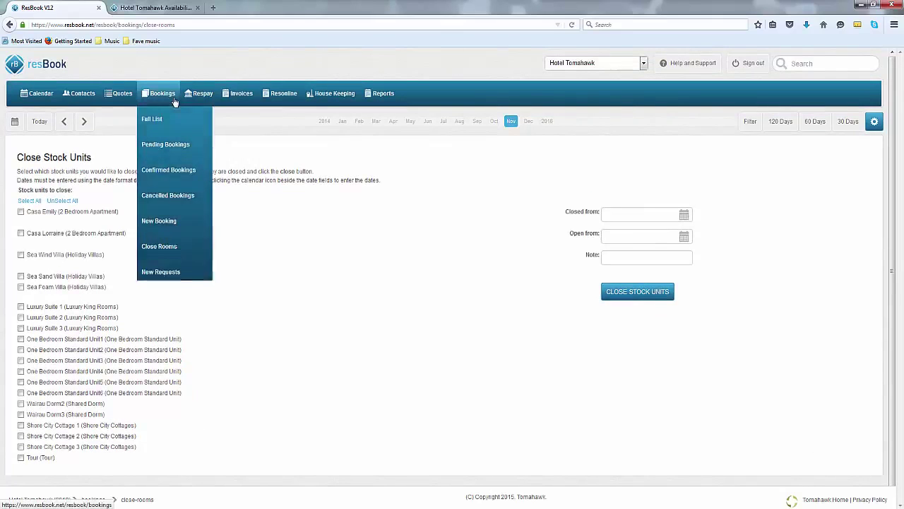
left_click(183, 276)
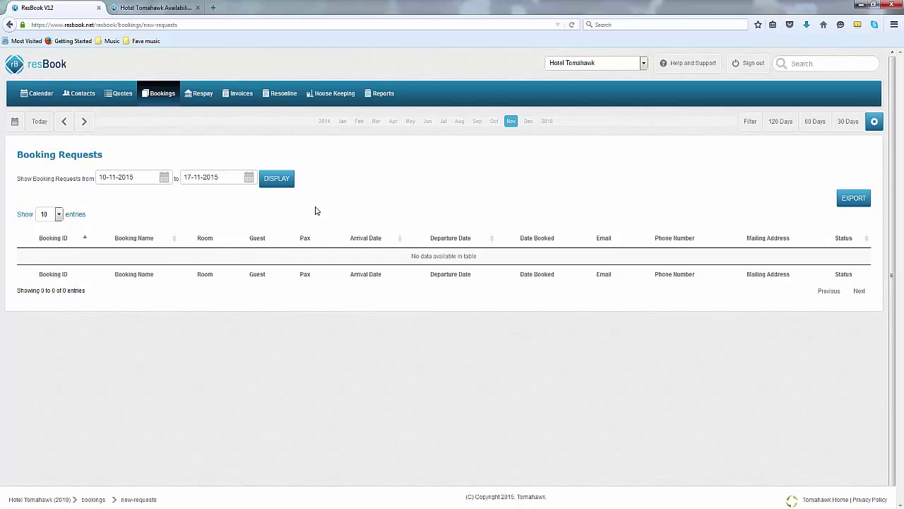
left_click(134, 178)
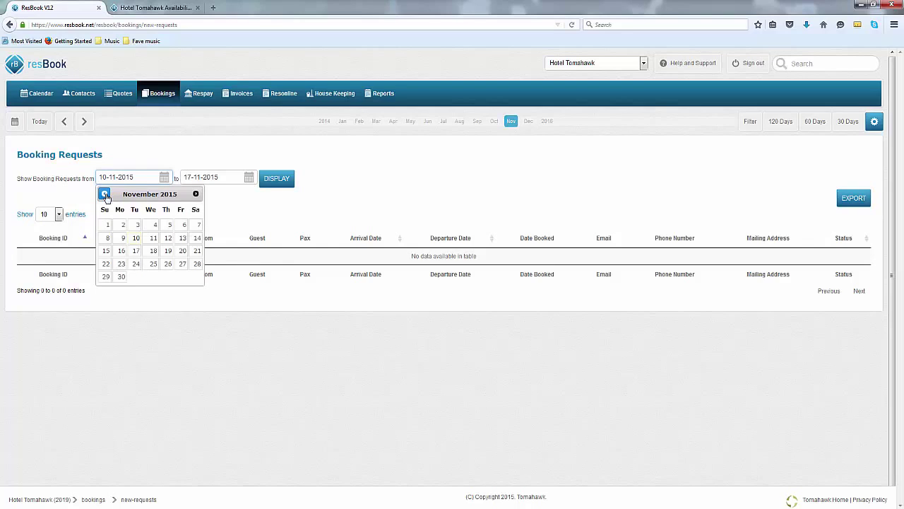
left_click(104, 194)
left_click(104, 194)
left_click(105, 194)
left_click(199, 225)
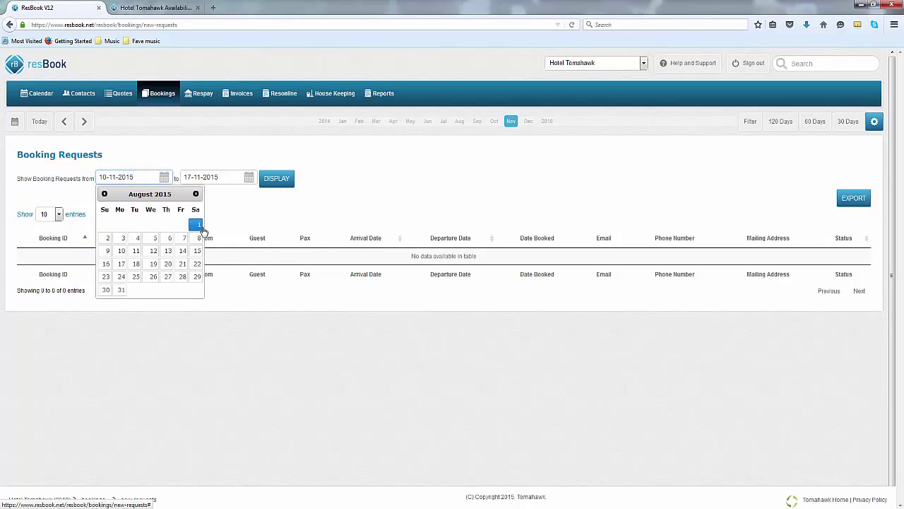
left_click(277, 178)
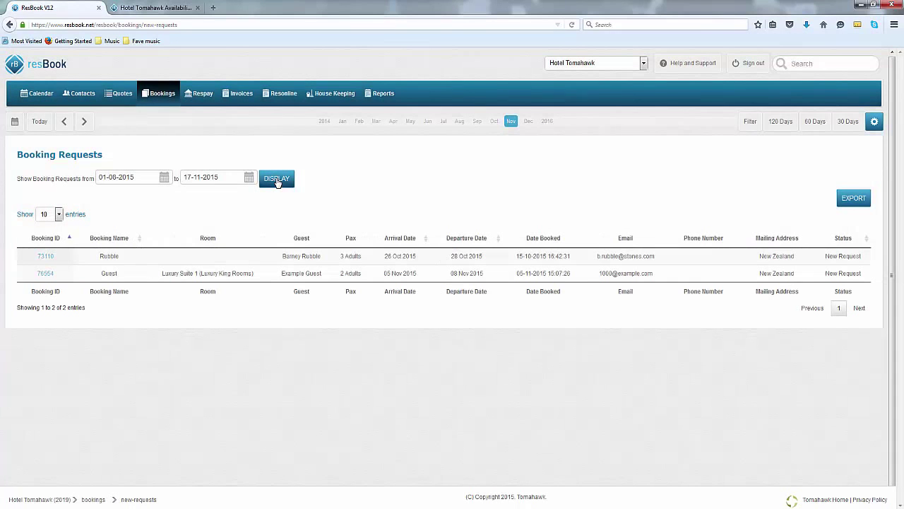
left_click(45, 257)
View the temporary bookings list, followed by the Arrival Report.
mouse_move(163, 108)
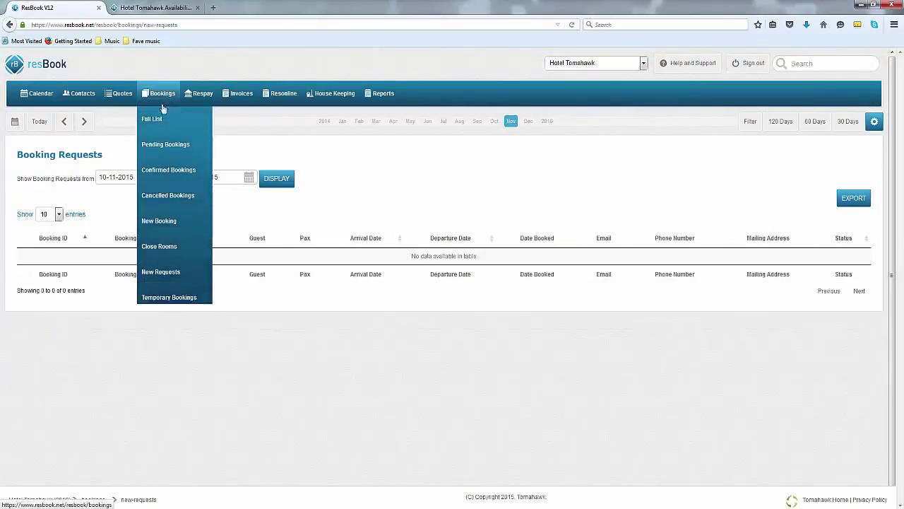
left_click(170, 299)
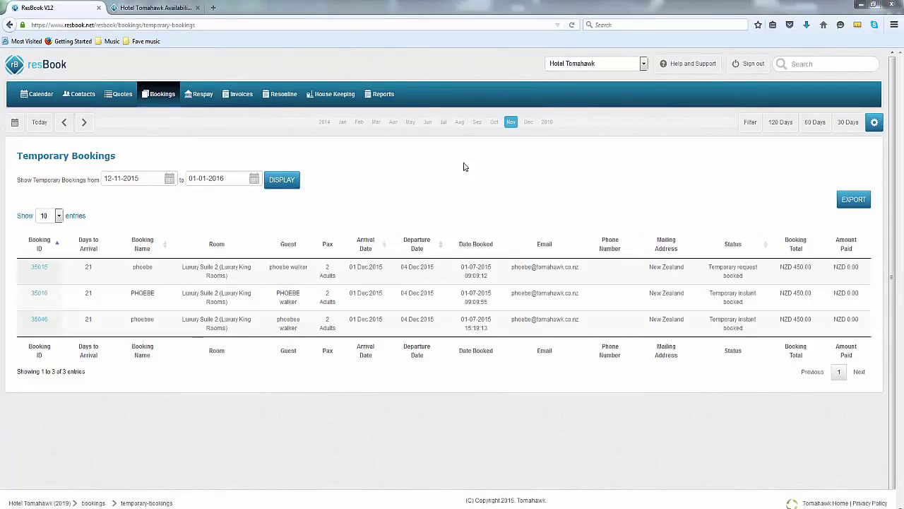
mouse_move(387, 98)
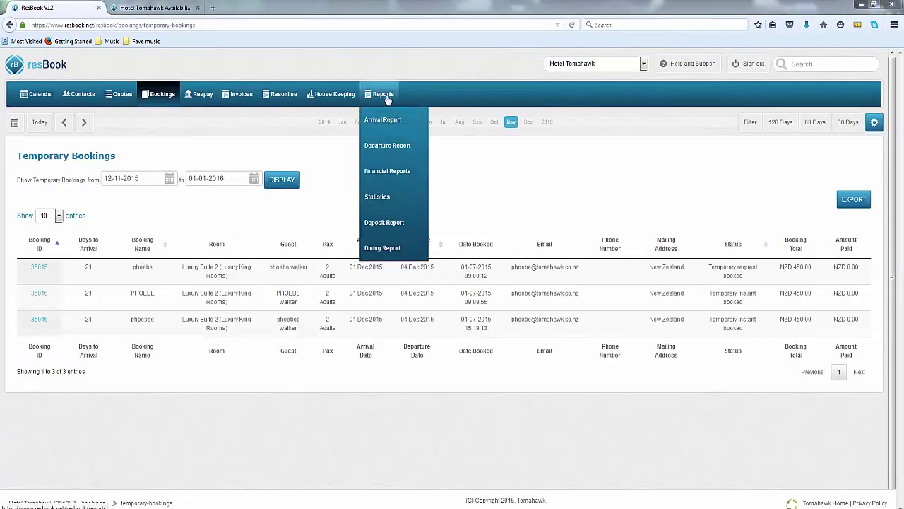
left_click(387, 122)
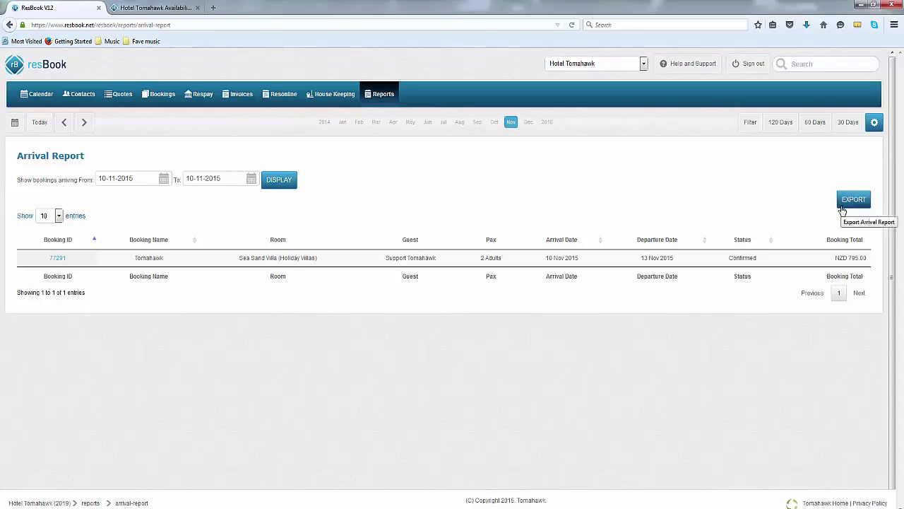
Open the Occupancy Summary among the financial reports.
left_click(379, 95)
mouse_move(413, 149)
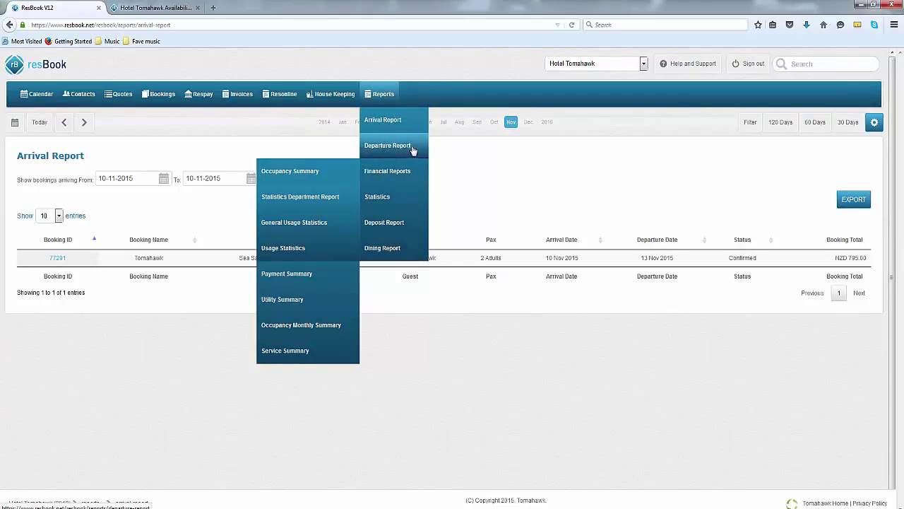
left_click(387, 171)
left_click(381, 94)
mouse_move(390, 177)
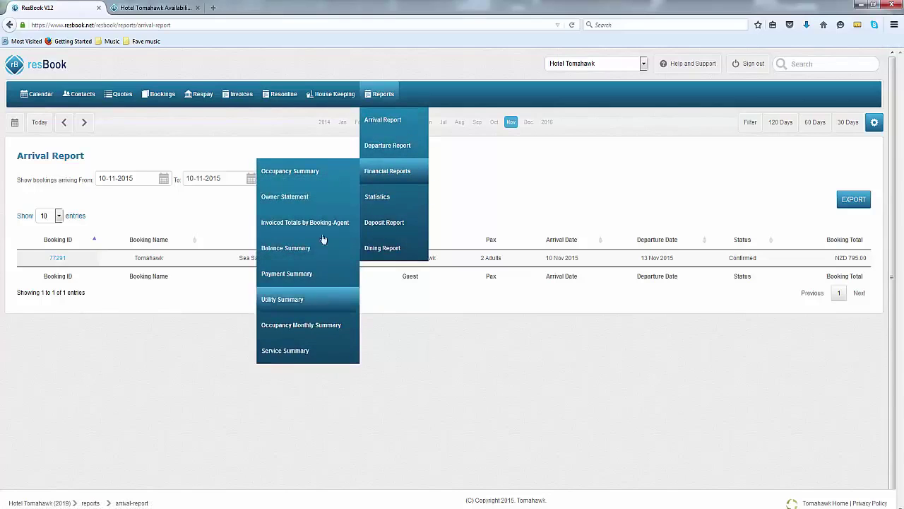
left_click(314, 177)
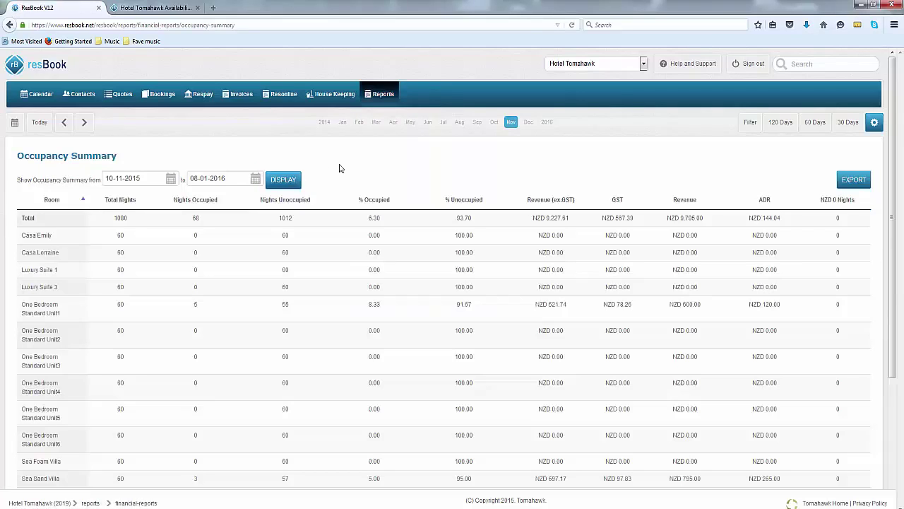
View the Balance Summary financial report, followed by the Payment Summary.
left_click(382, 93)
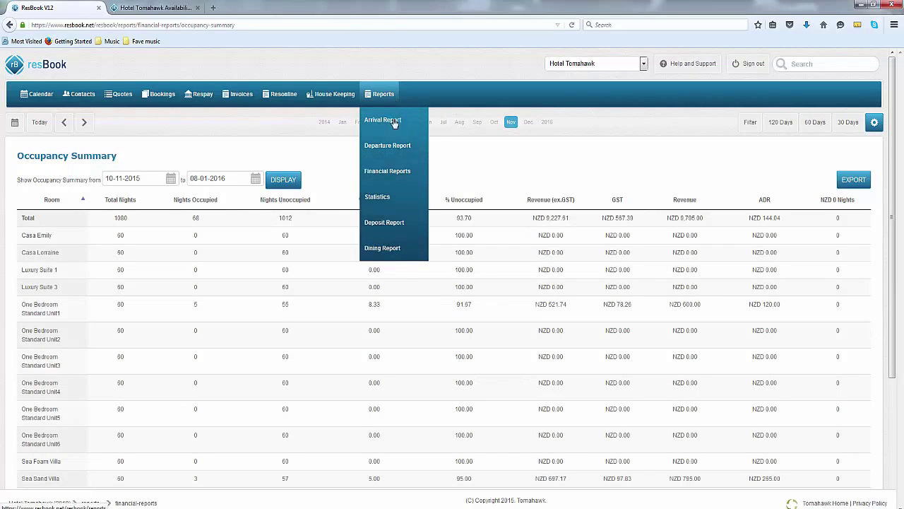
mouse_move(387, 171)
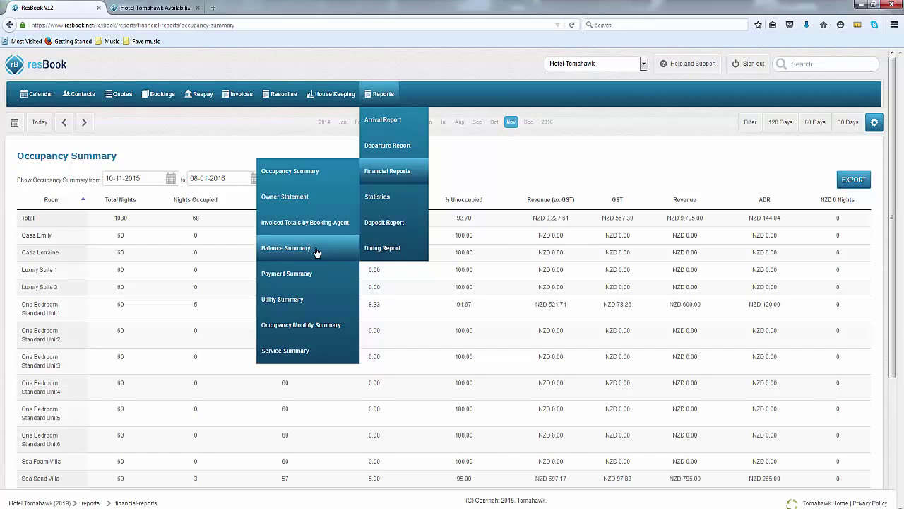
left_click(308, 252)
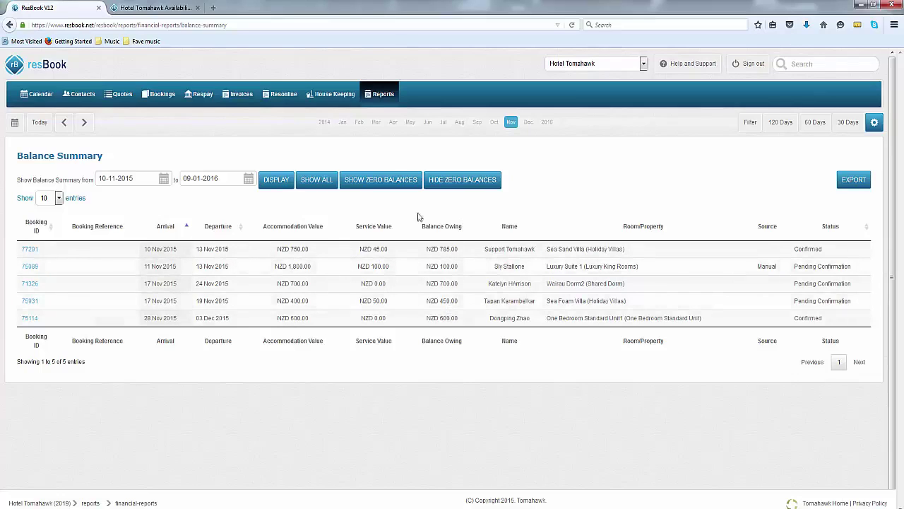
left_click(375, 94)
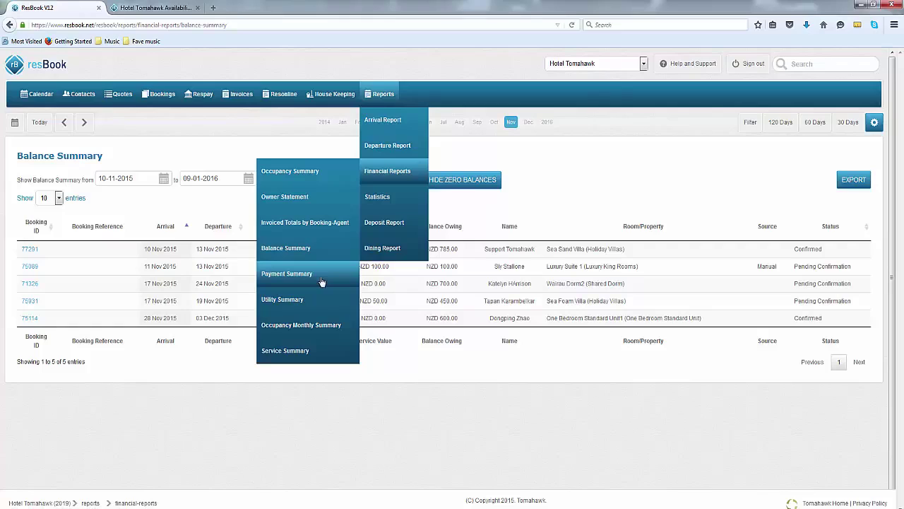
left_click(308, 275)
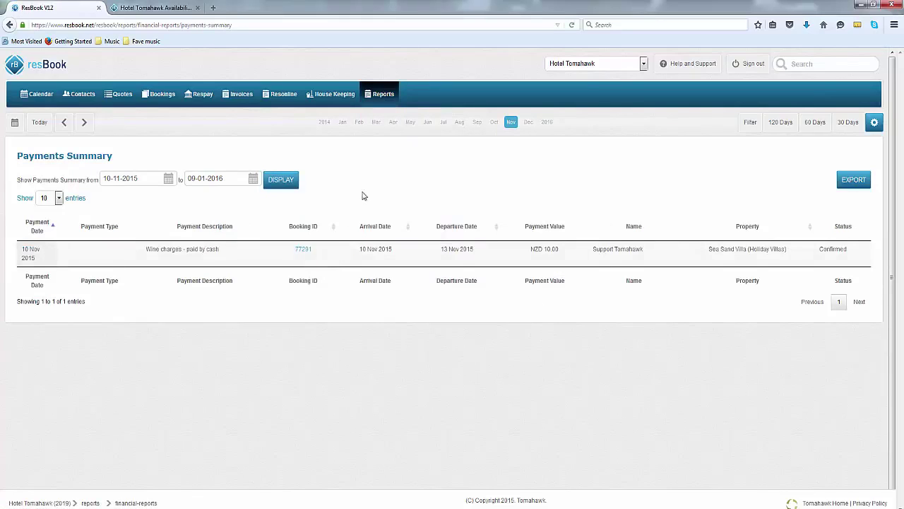
Open the Service Summary among the financial reports.
mouse_move(374, 103)
mouse_move(385, 171)
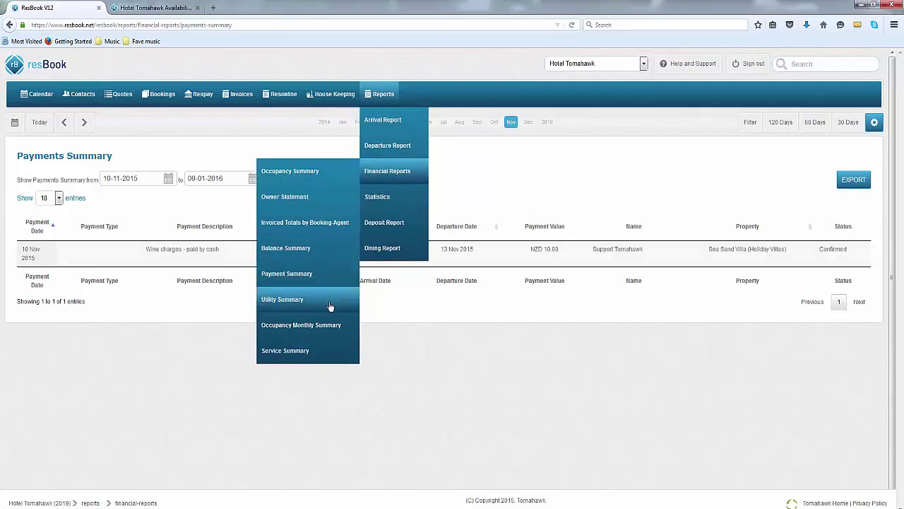
left_click(312, 359)
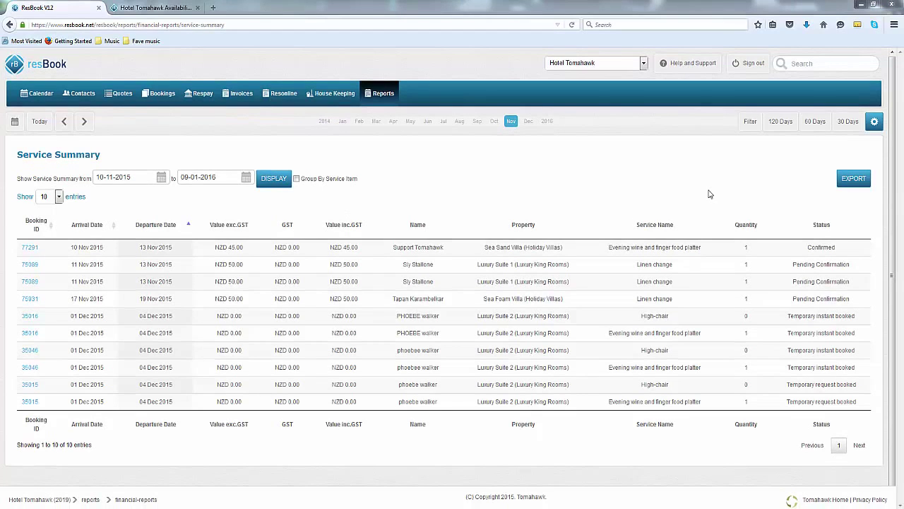
Open the Email Templates page in the system settings and look through the template list.
left_click(875, 122)
left_click(866, 188)
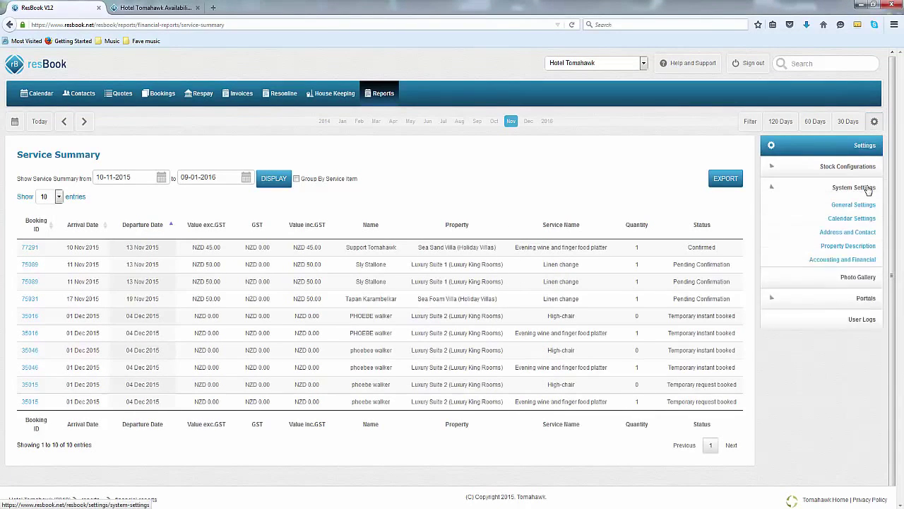
left_click(846, 359)
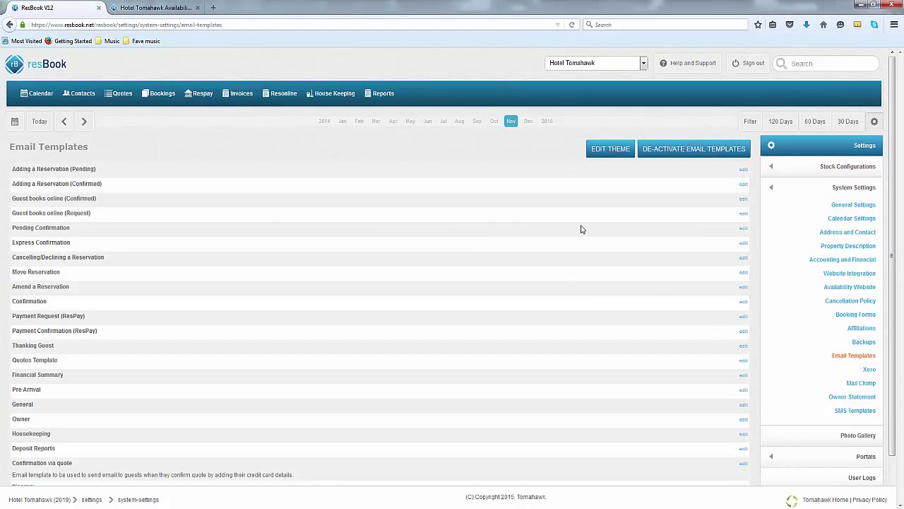
scroll(581, 229, "down", 1)
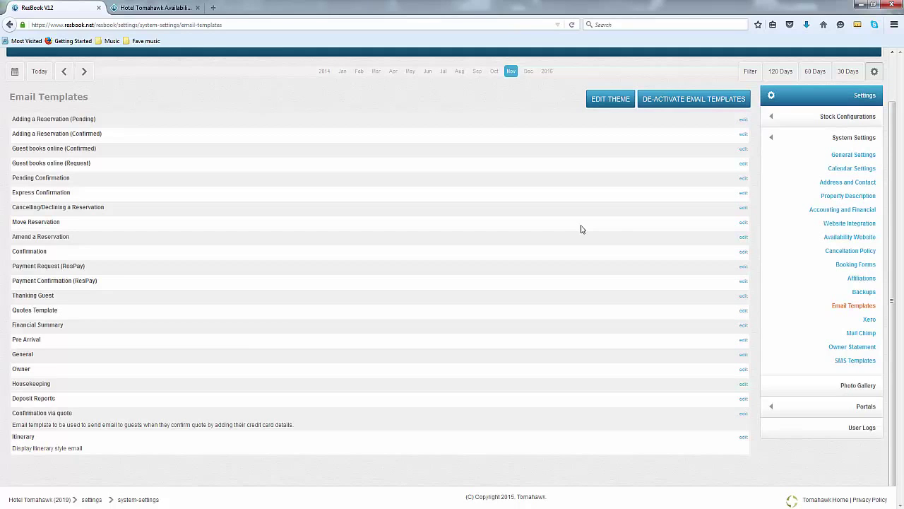
scroll(581, 229, "up", 2)
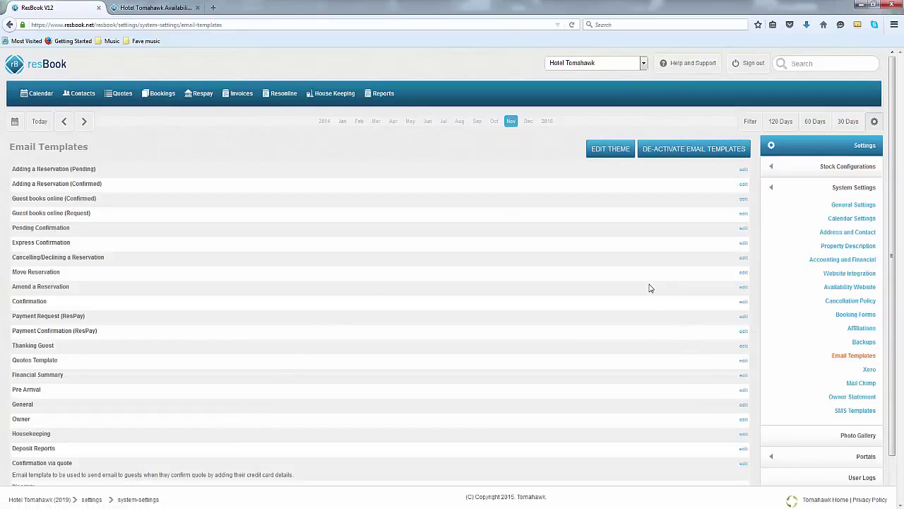
Open the Adding a Reservation (Pending) email template for editing and look through the tags available for its message body.
left_click(744, 173)
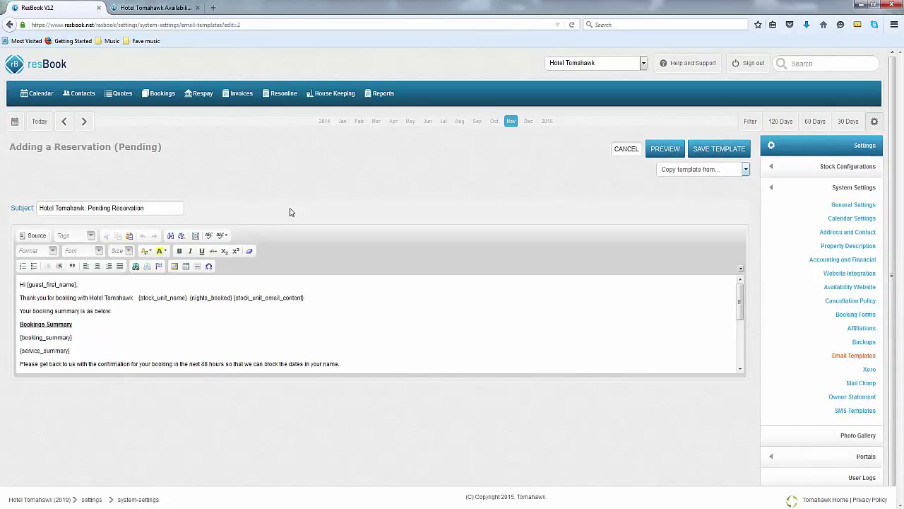
left_click(113, 327)
left_click(98, 286)
left_click(91, 236)
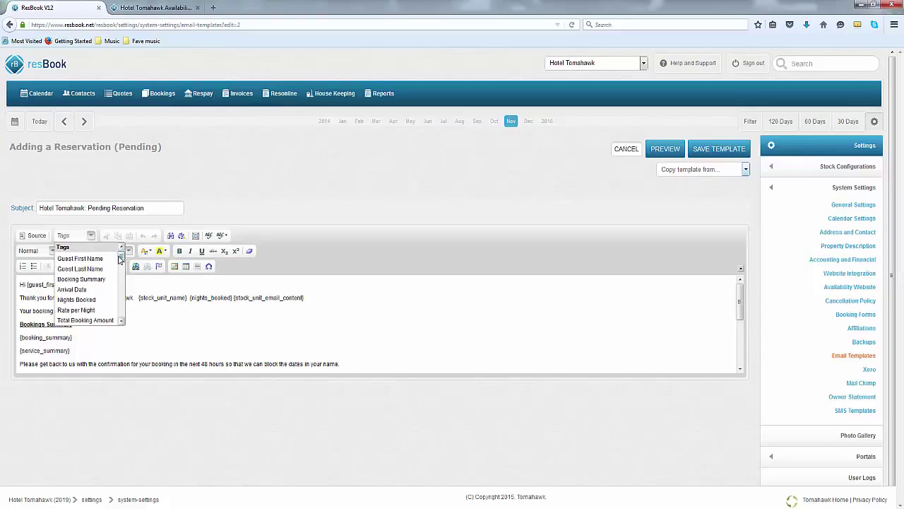
left_click_drag(121, 260, 122, 259)
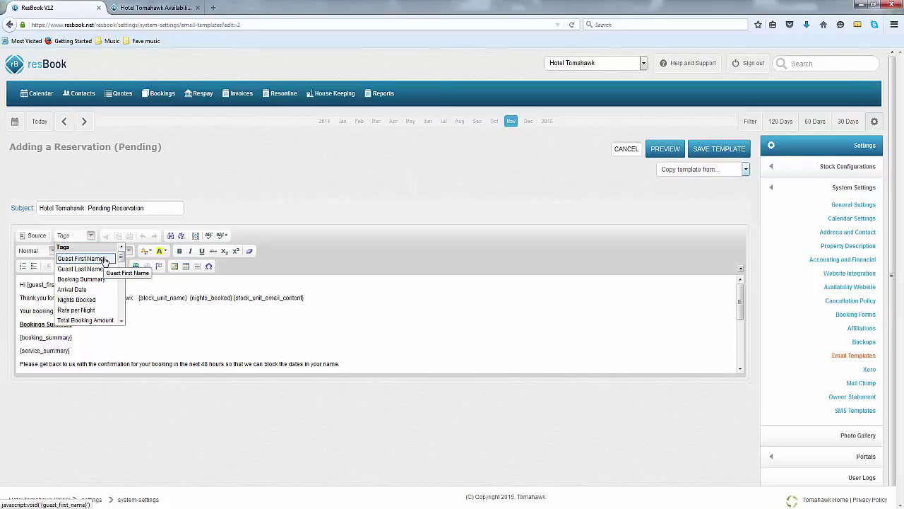
Insert the Guest First Name tag at the end of the greeting line and remove it again.
left_click(104, 259)
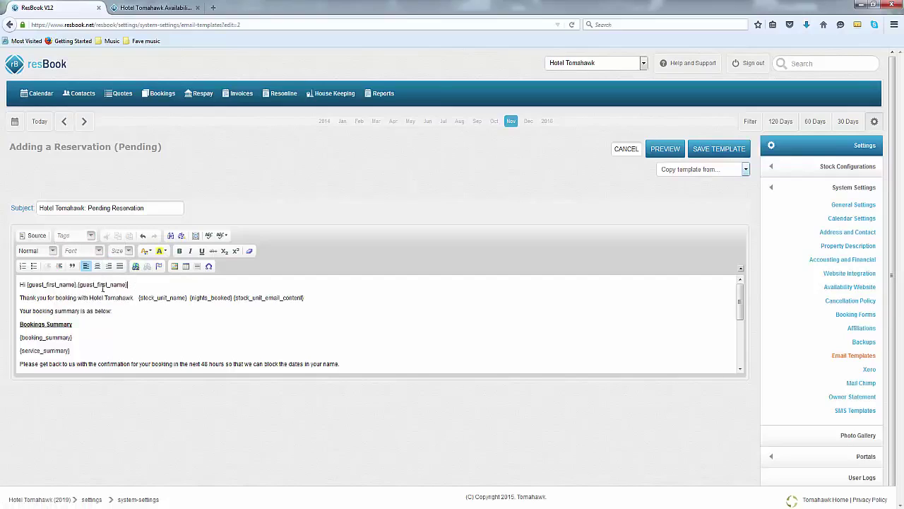
left_click_drag(128, 285, 79, 285)
key("ctrl+x")
Preview the pending reservation email, look through its content, and close the preview.
left_click(658, 156)
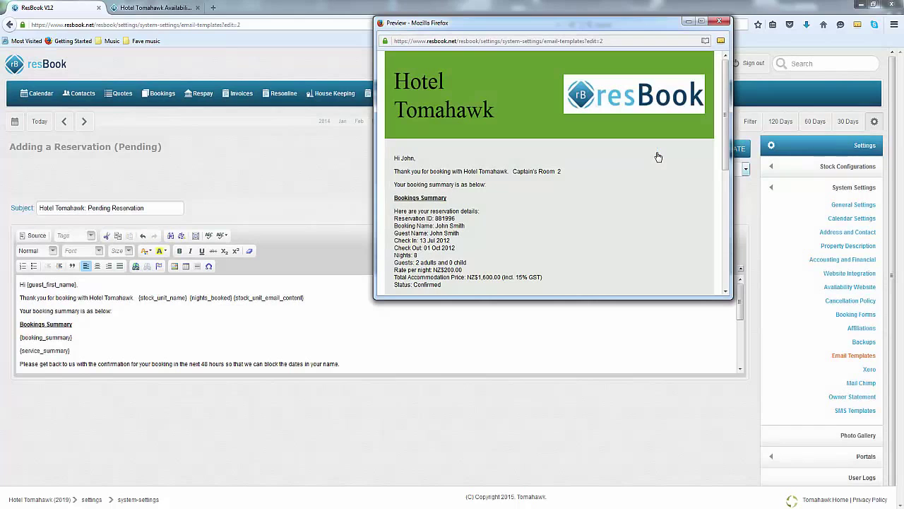
scroll(515, 183, "down", 5)
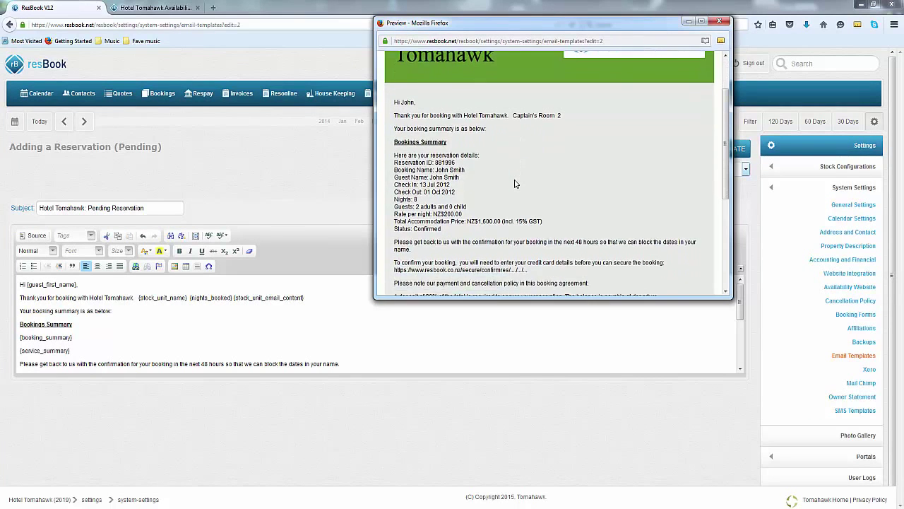
scroll(515, 183, "up", 3)
left_click(717, 26)
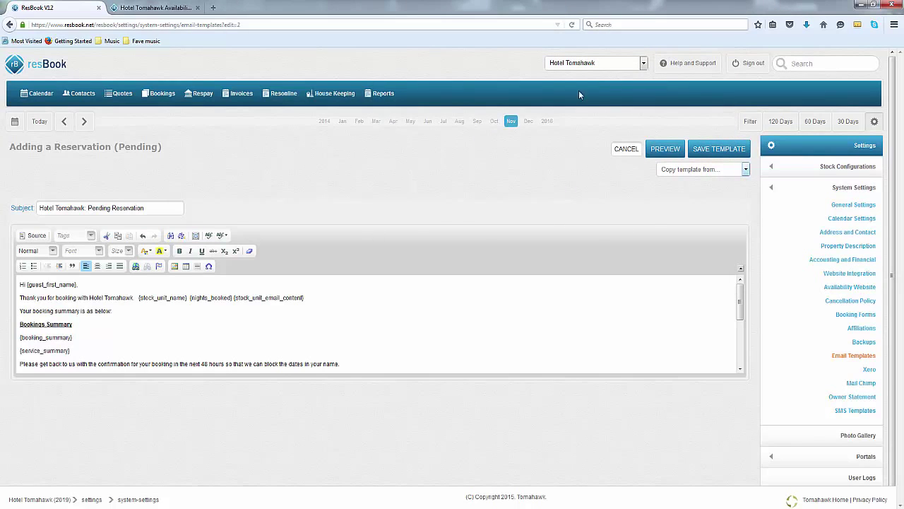
Put the {stock_unit_name}, {nights_booked} and {stock_unit_email_content} tags on separate lines below the thank-you sentence.
left_click(137, 298)
key("Return")
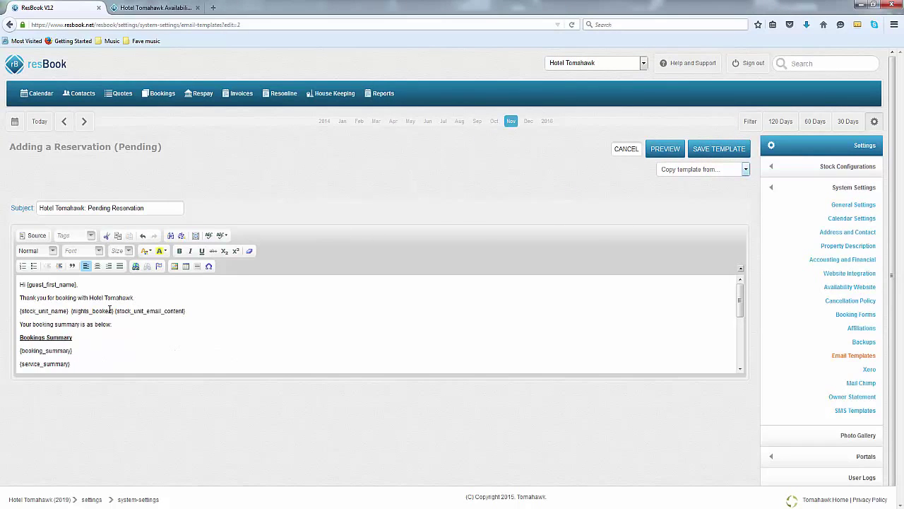
left_click(68, 311)
key("Return")
left_click(63, 324)
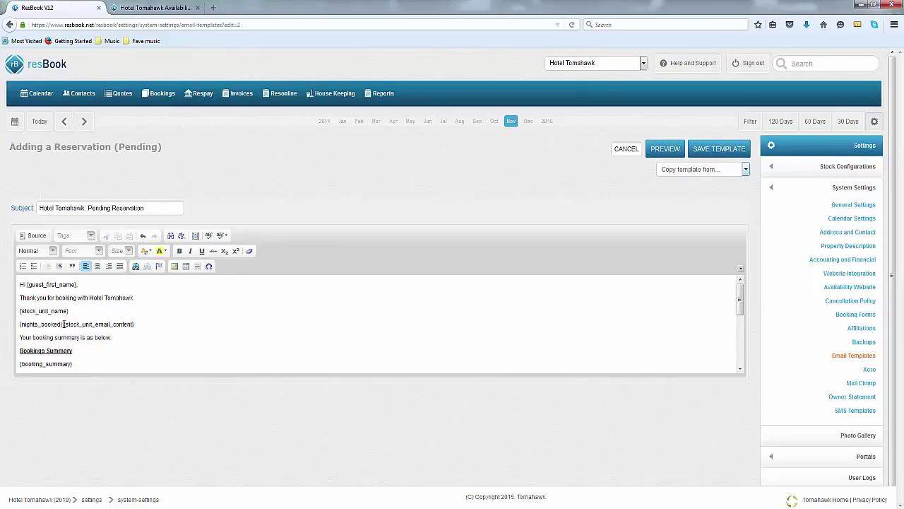
key("Return")
Preview the email with the rearranged tags and leave the template without saving it.
left_click(664, 149)
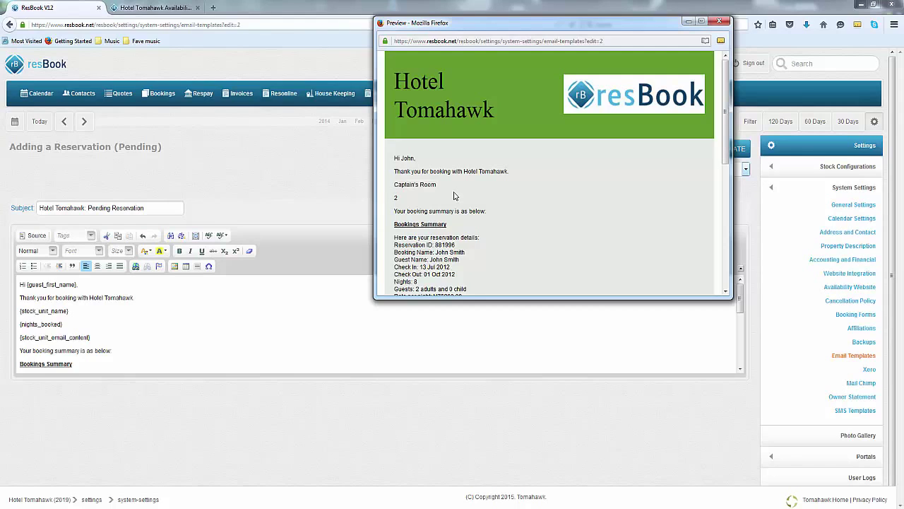
left_click(717, 22)
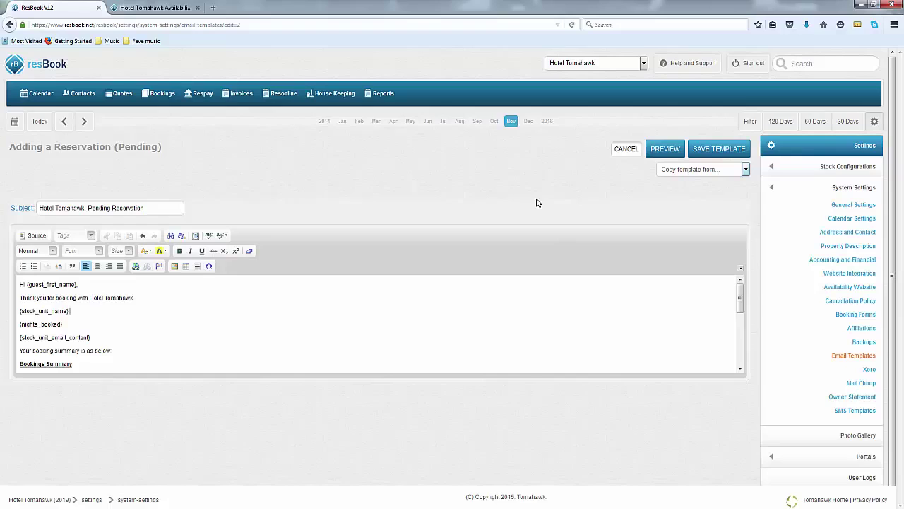
left_click(616, 149)
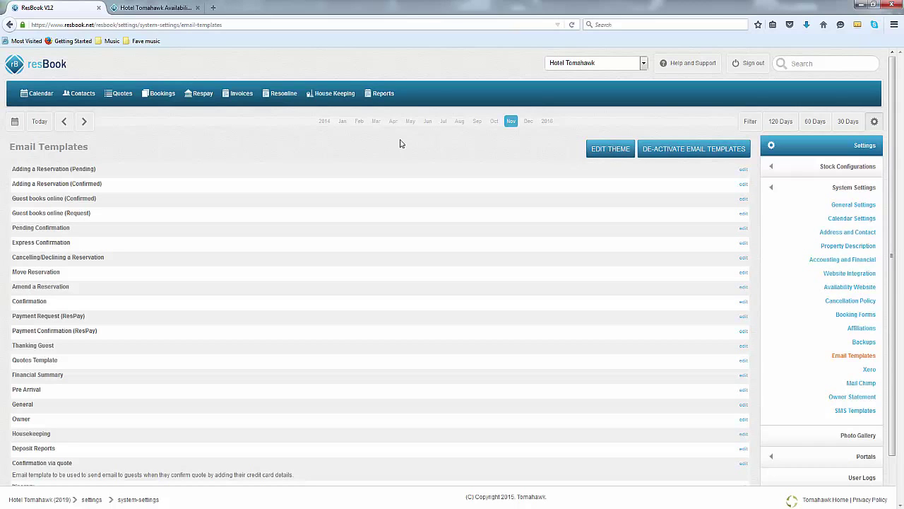
Return to the booking calendar.
left_click(37, 93)
left_click(860, 473)
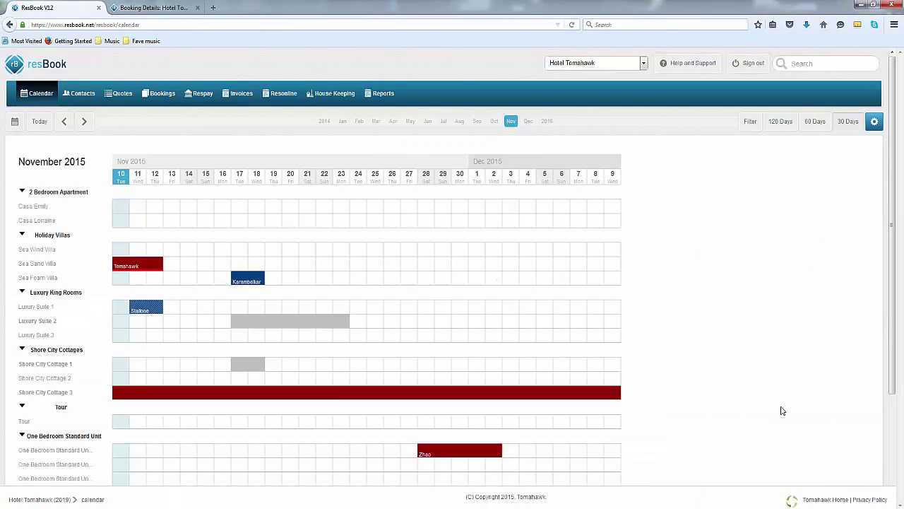